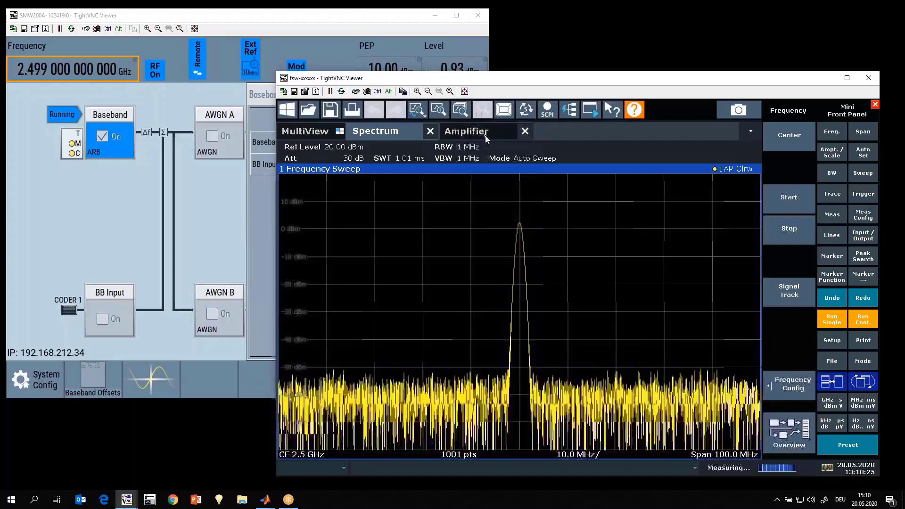
- Show the Amplifier measurement and check the reference signal's current generator waveform settings
click(485, 136)
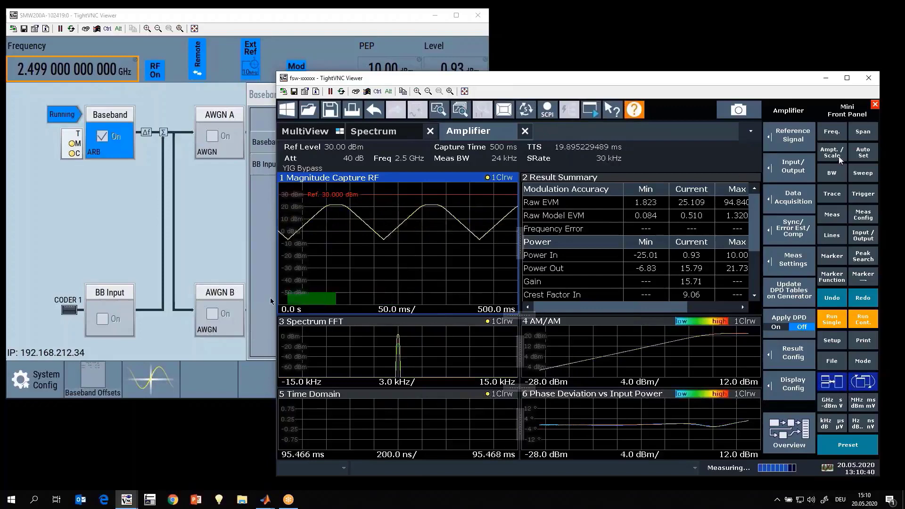
click(794, 136)
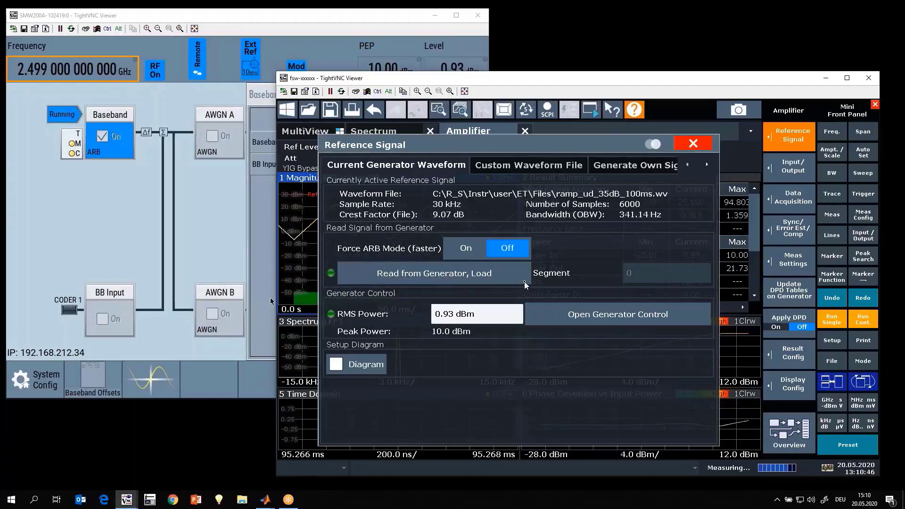
click(697, 149)
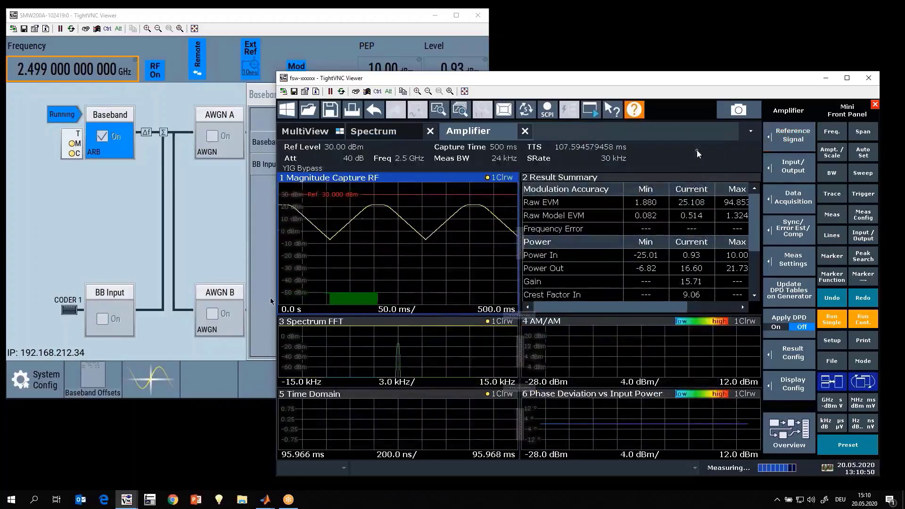
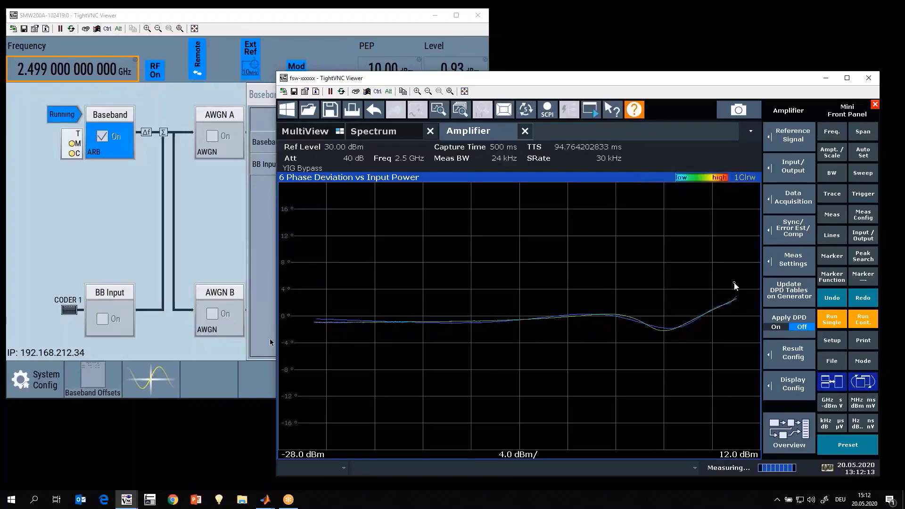
- Return the enlarged Phase Deviation vs Input Power plot to the multi-result layout and run a single measurement
double_click(634, 272)
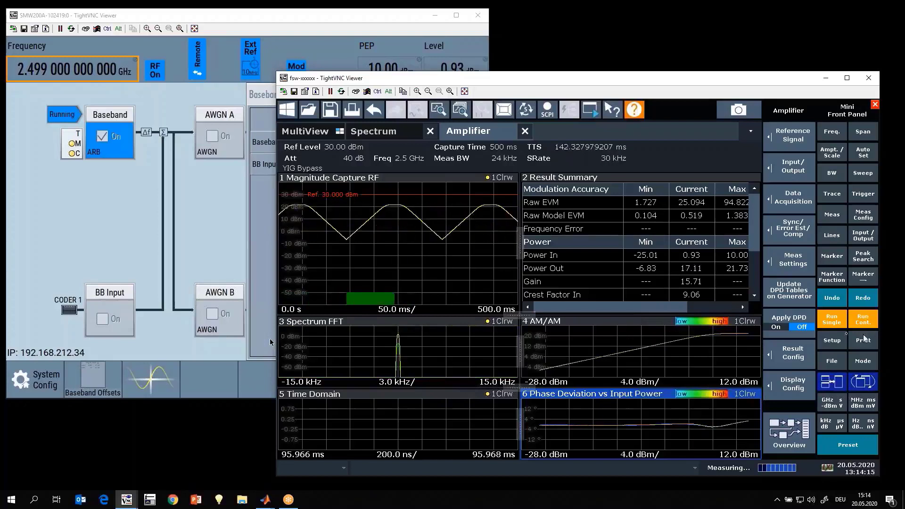
click(832, 321)
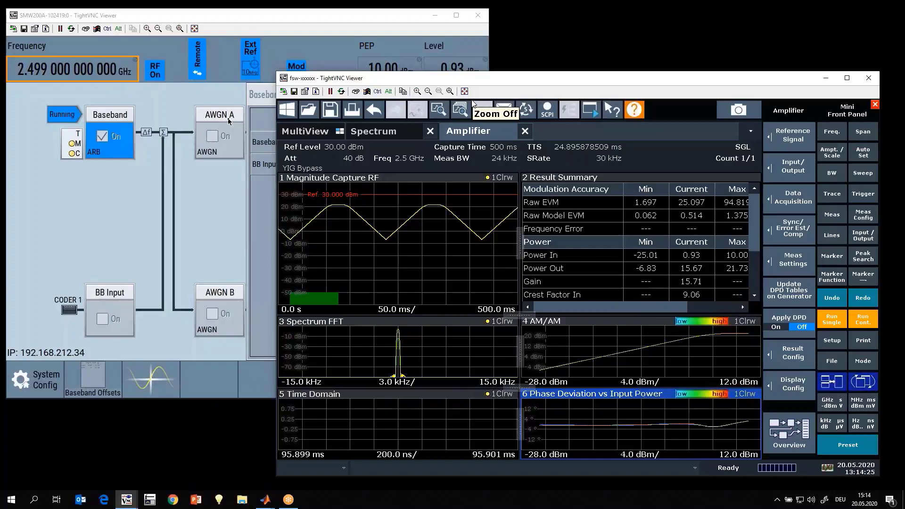
- Switch to the SMW200A generator, take local control and set the Baseband A frequency offset to 0 Hz
click(197, 63)
click(110, 114)
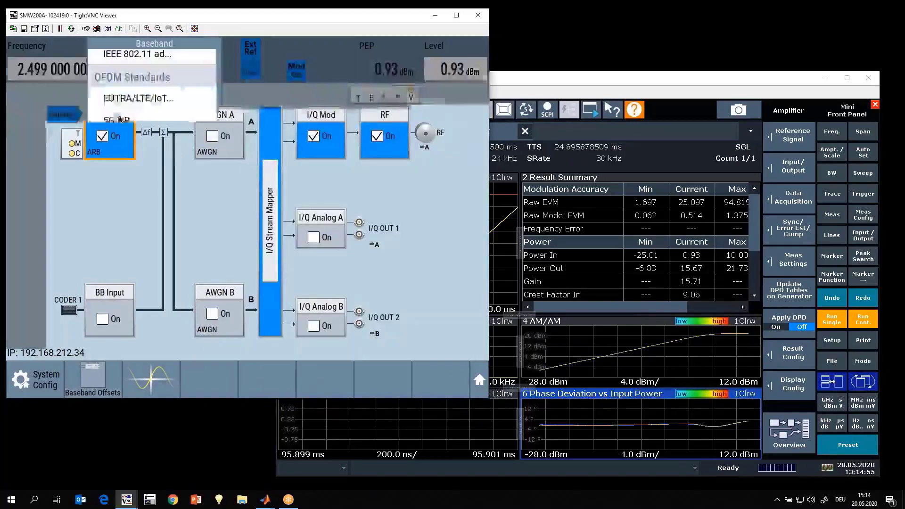
scroll(129, 350, down, 5)
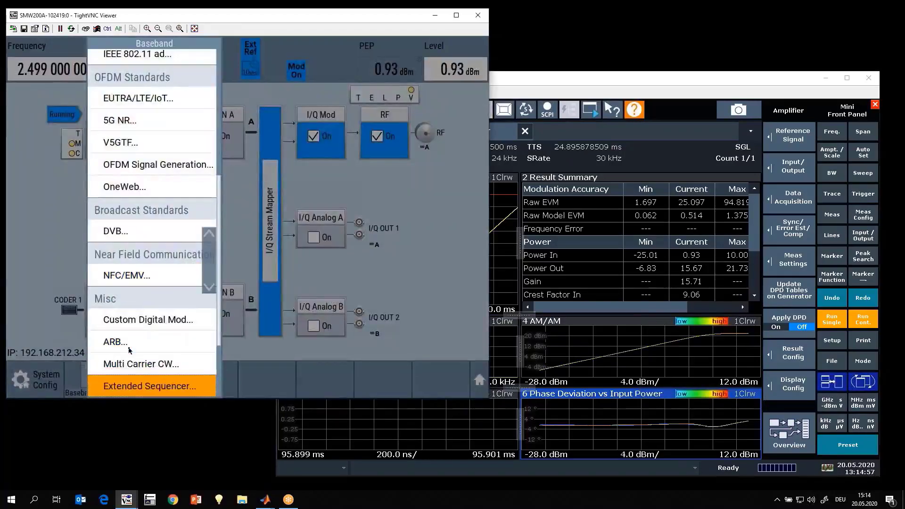
key(Return)
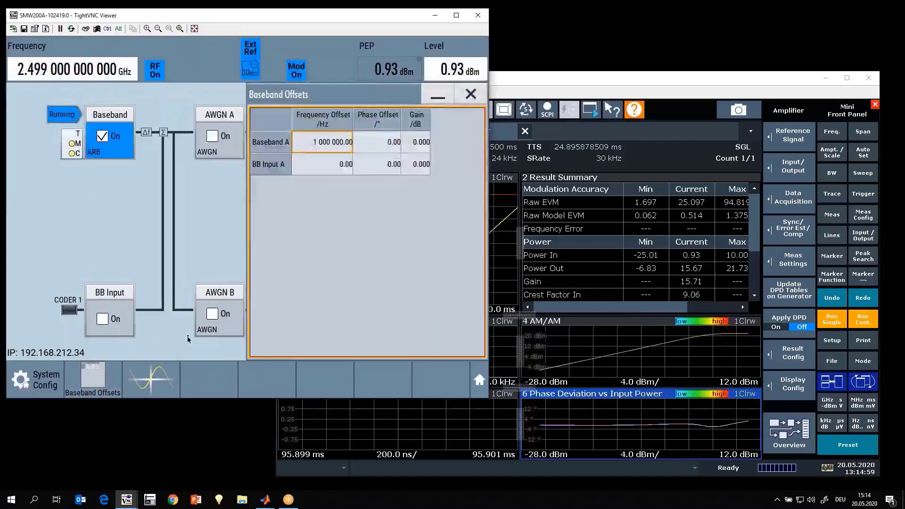
click(317, 144)
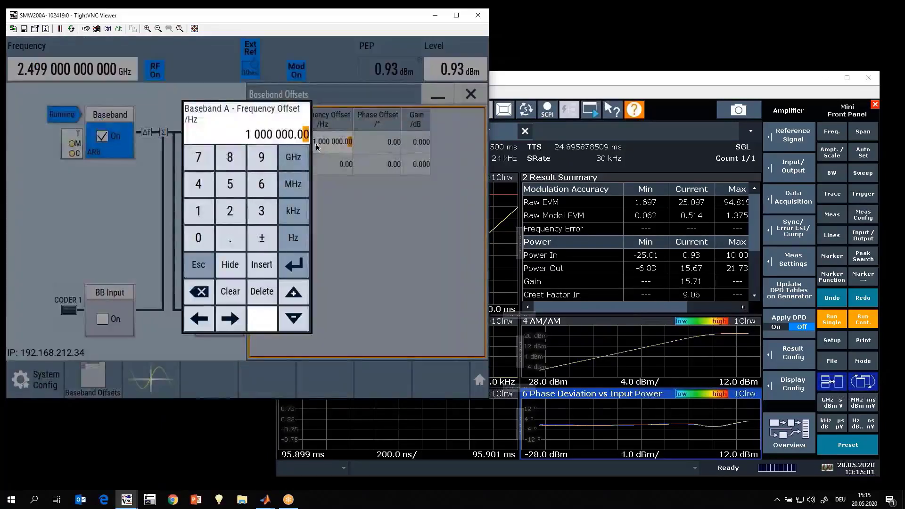
text(0)
key(Return)
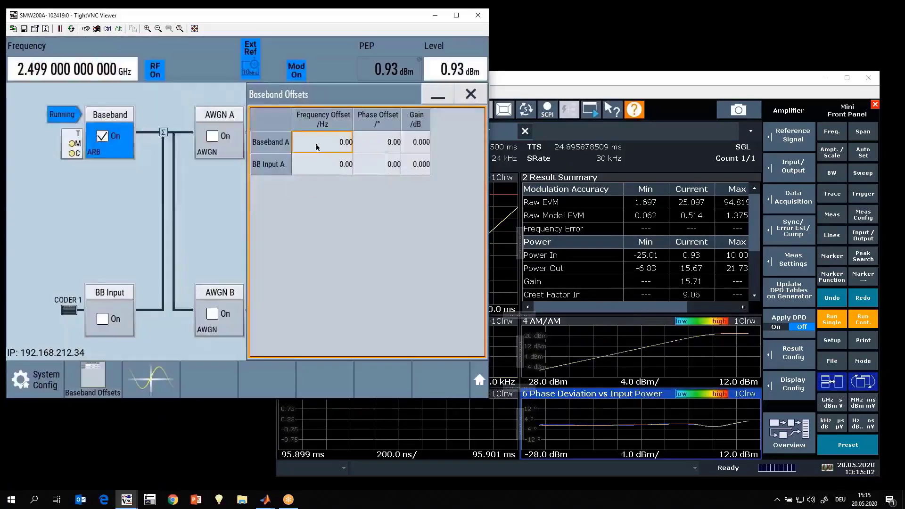
- Set the generator's RF frequency to 2.5 GHz
click(74, 69)
text(2.5e9)
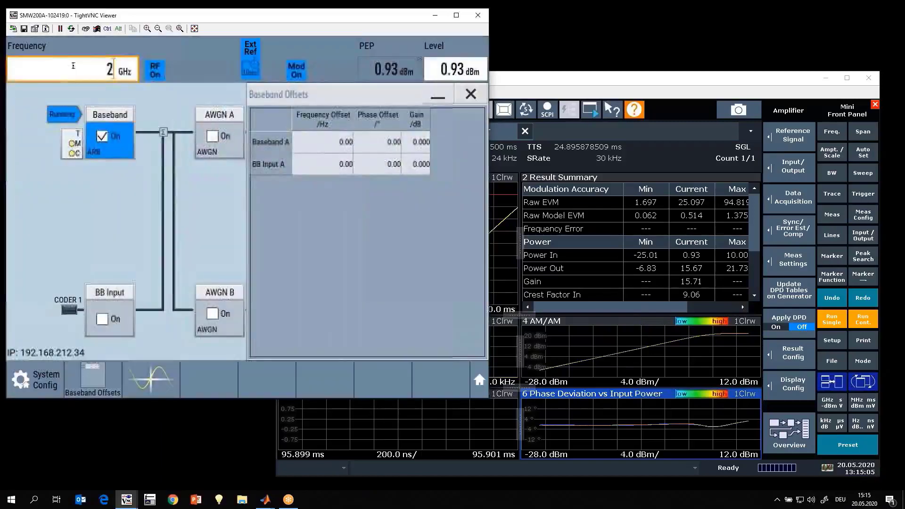
key(Return)
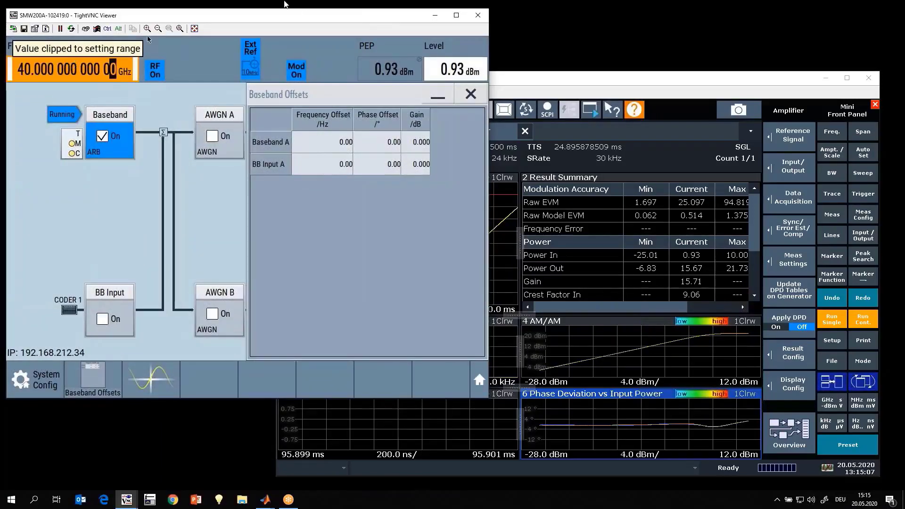
text(2.5)
key(Return)
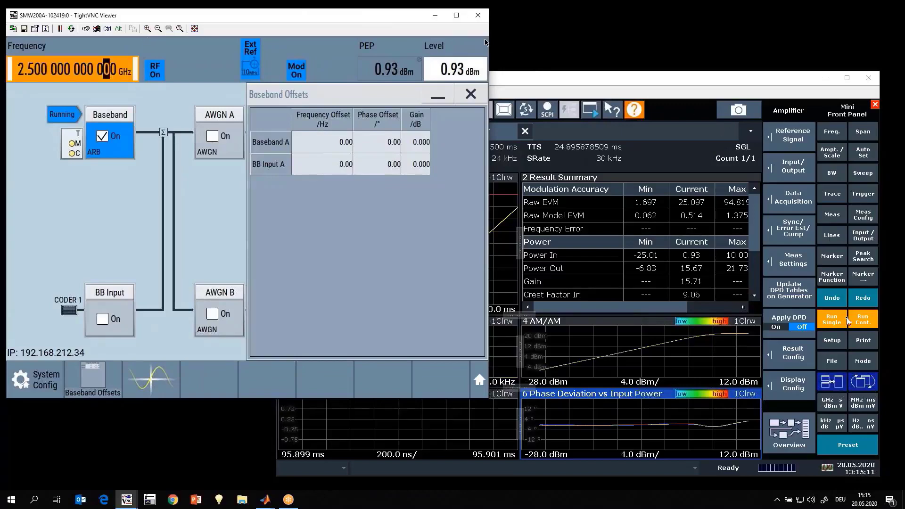
- Switch to the FSW analyzer, run it continuously and load the reference signal from the generator
click(865, 325)
click(792, 136)
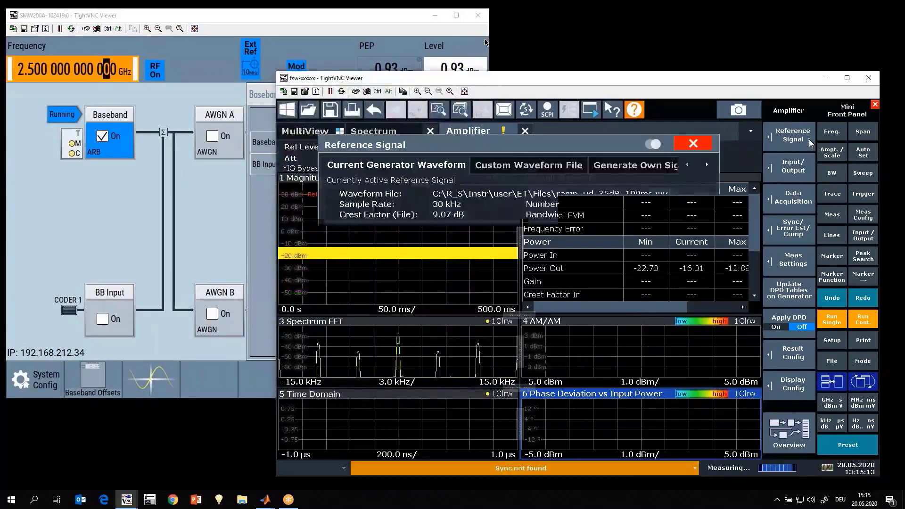
click(477, 273)
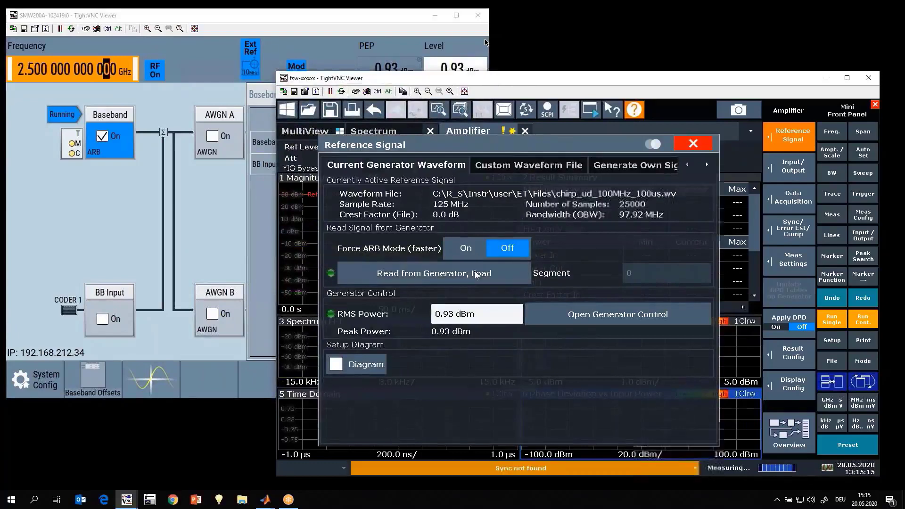
click(682, 146)
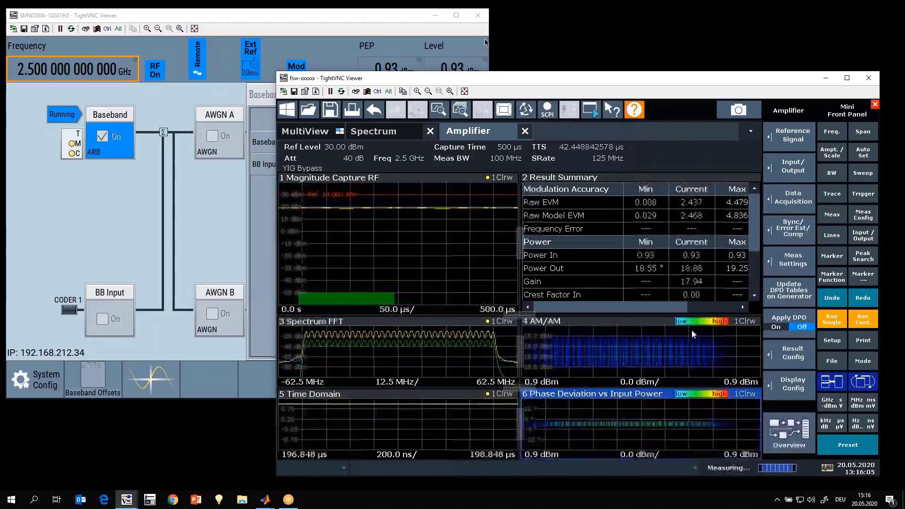
- Replace the Spectrum FFT result with Channel Response Magnitude and the Time Domain result with Channel Response Phase
click(510, 114)
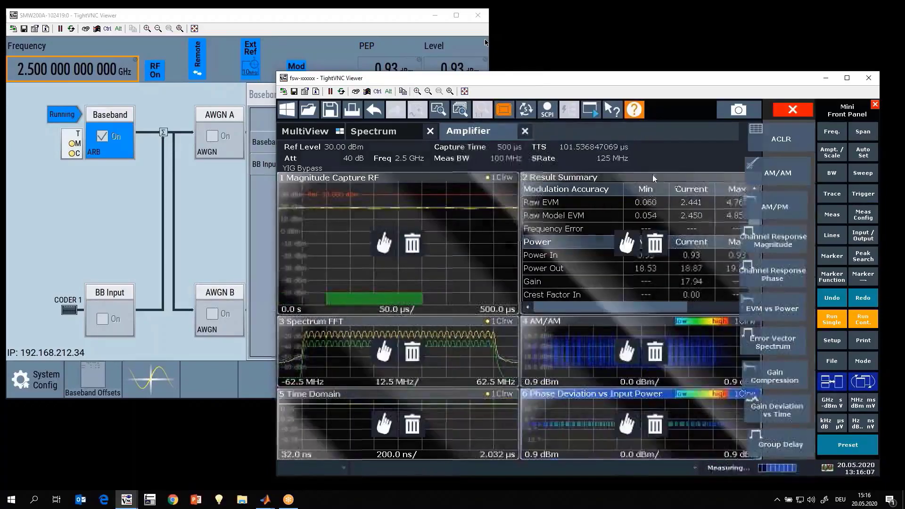
drag(736, 243, 403, 343)
drag(777, 276, 361, 432)
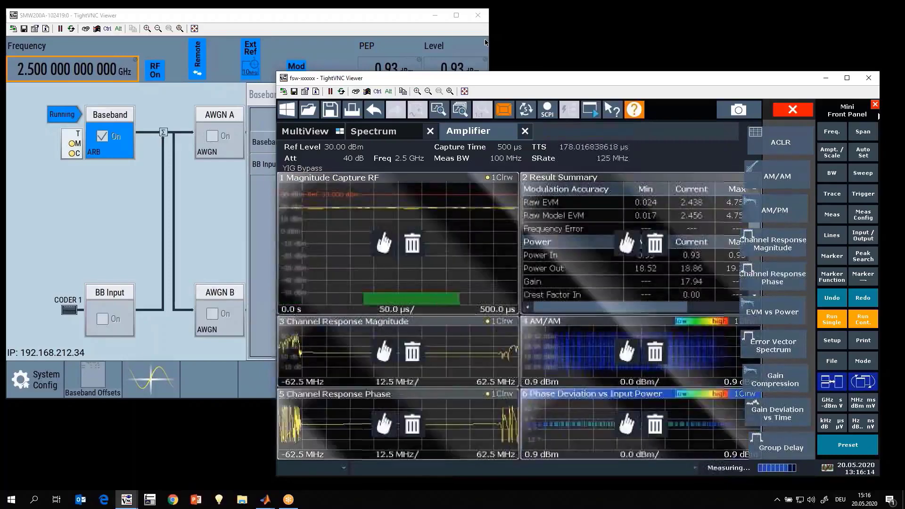
click(792, 110)
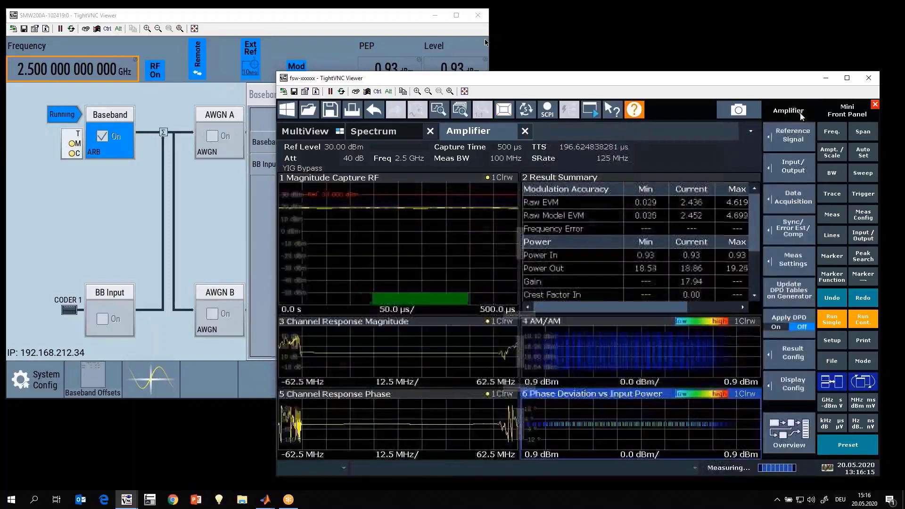
- Zoom the Channel Response Magnitude trace to about -51 to 51 MHz and capture a single measurement while it is enlarged
click(439, 109)
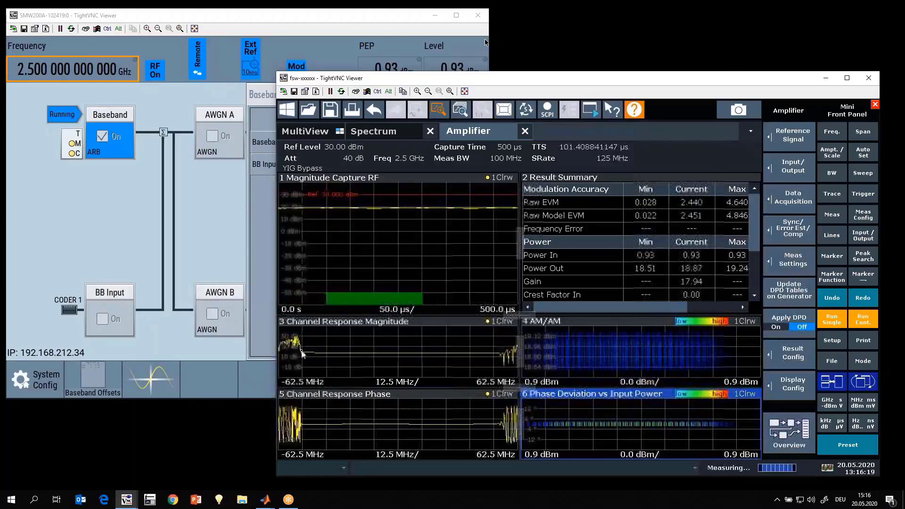
drag(300, 349, 497, 361)
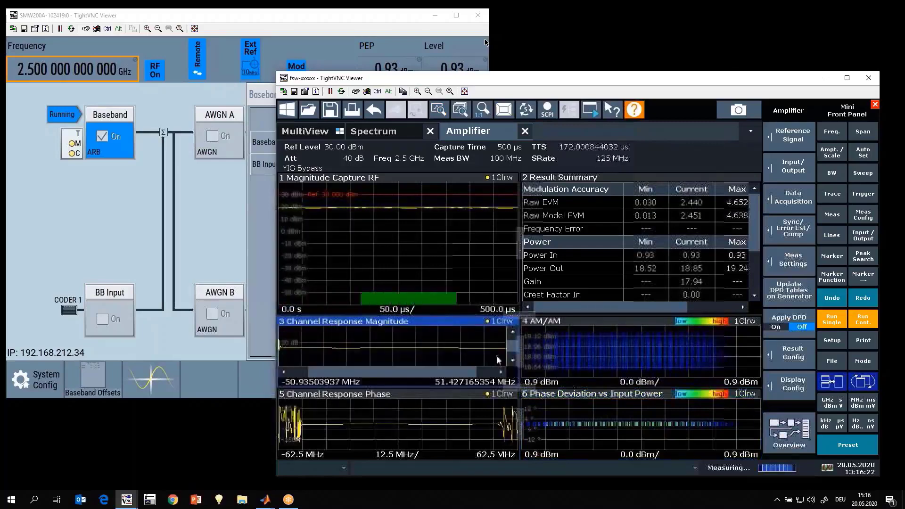
double_click(443, 343)
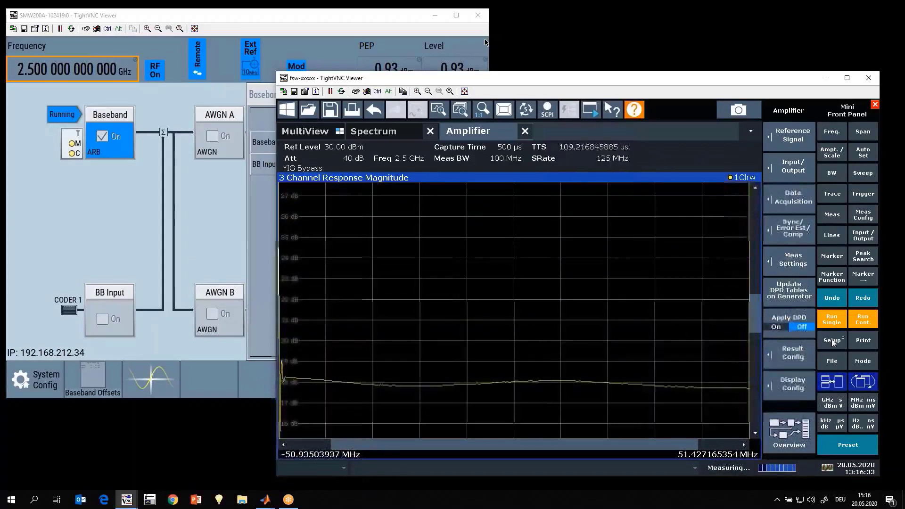
click(827, 324)
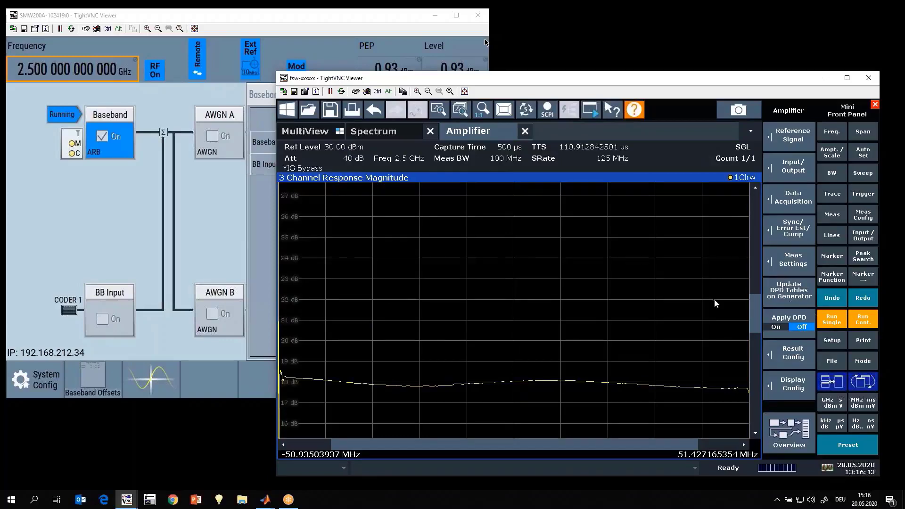
double_click(672, 301)
- Enlarge the Channel Response Phase result, zoom it to about -50 to 51.5 MHz and return to the multi-result layout
double_click(448, 417)
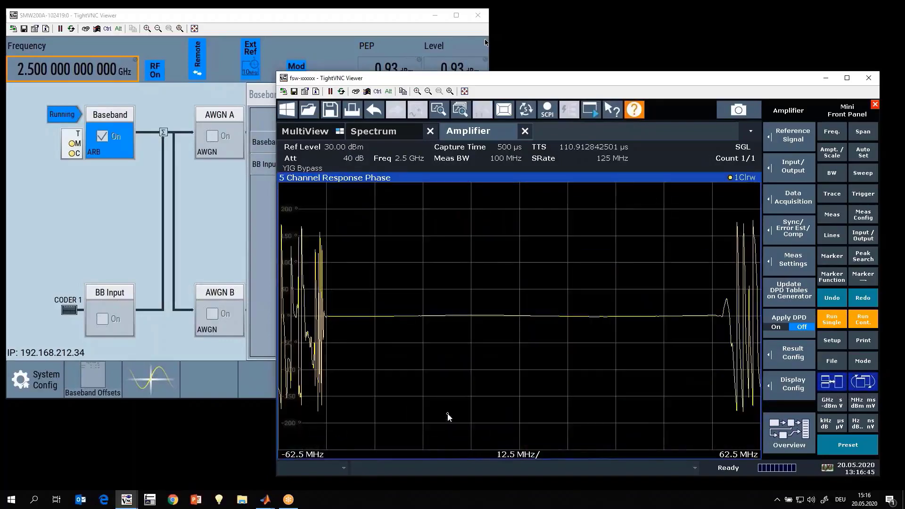
click(445, 112)
mouse_move(327, 307)
mouse_down()
mouse_move(750, 321)
mouse_move(718, 321)
mouse_up()
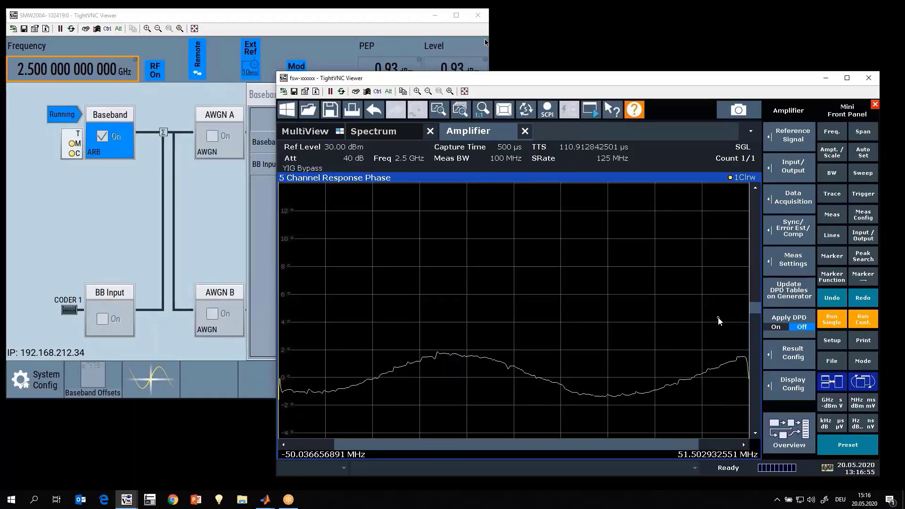
double_click(676, 299)
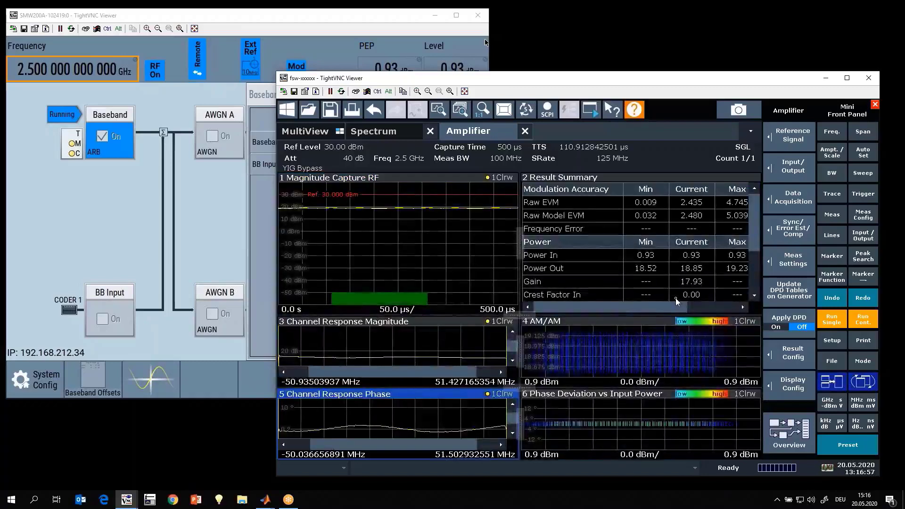
- Examine the Channel Response Magnitude, Channel Response Phase and AM/AM results one at a time at full size
double_click(367, 347)
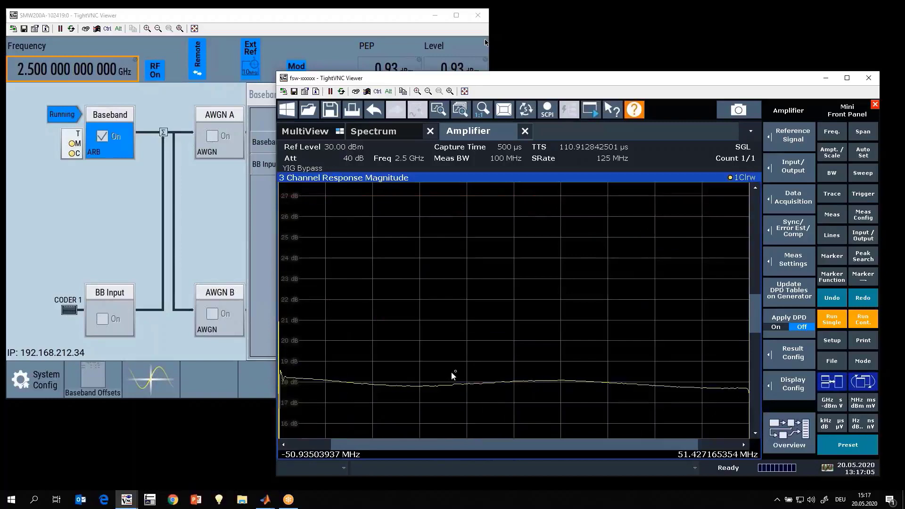
double_click(573, 351)
double_click(470, 427)
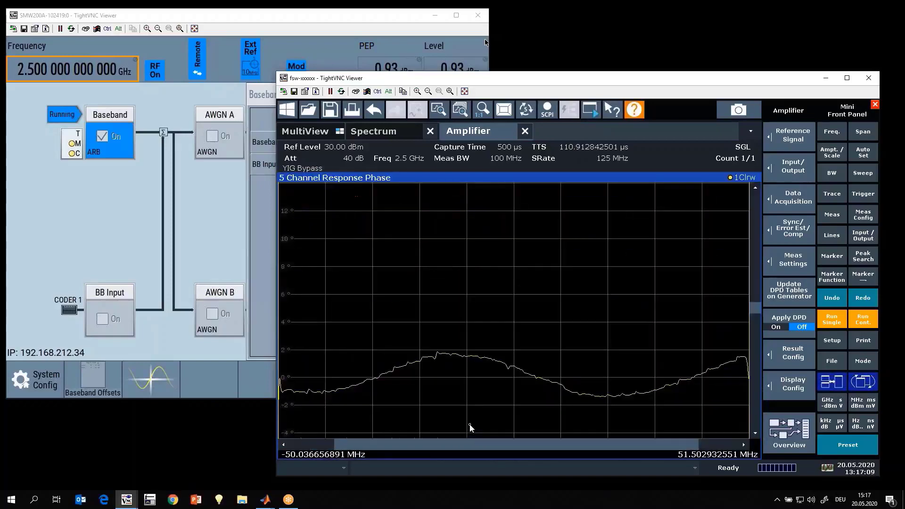
double_click(470, 427)
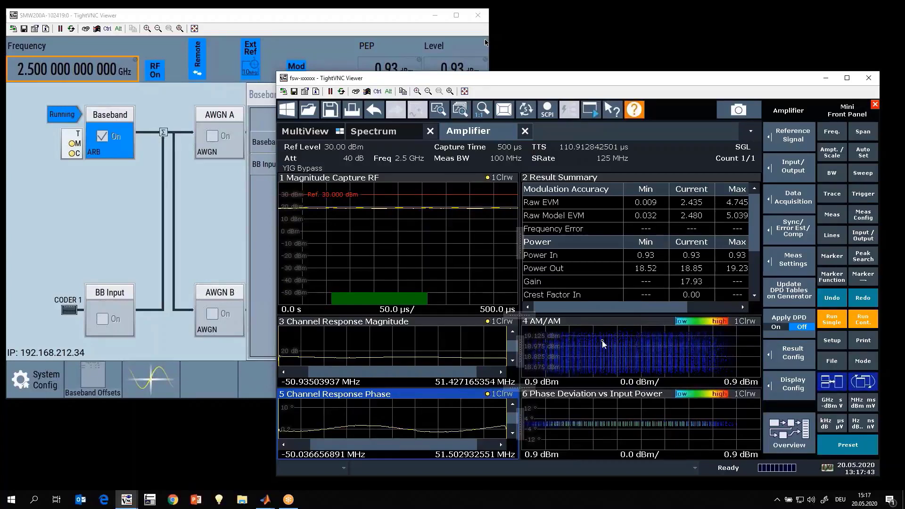
double_click(474, 348)
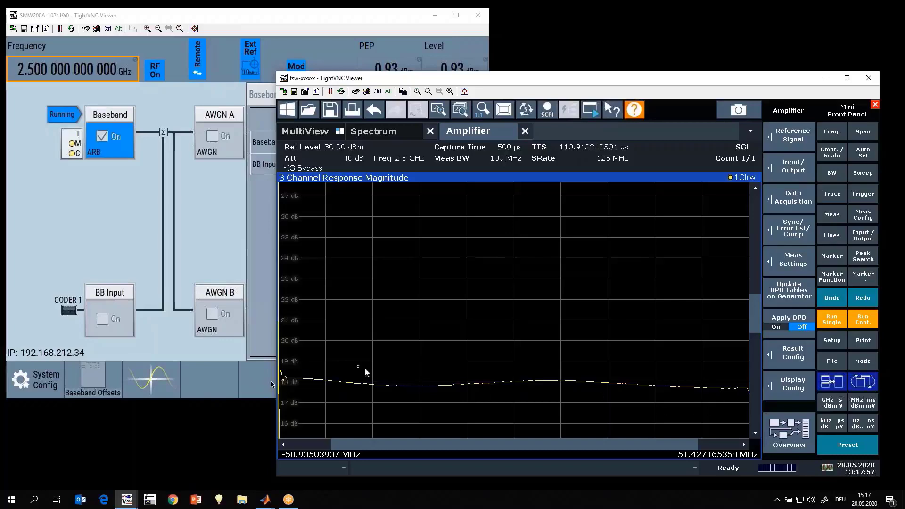
double_click(415, 313)
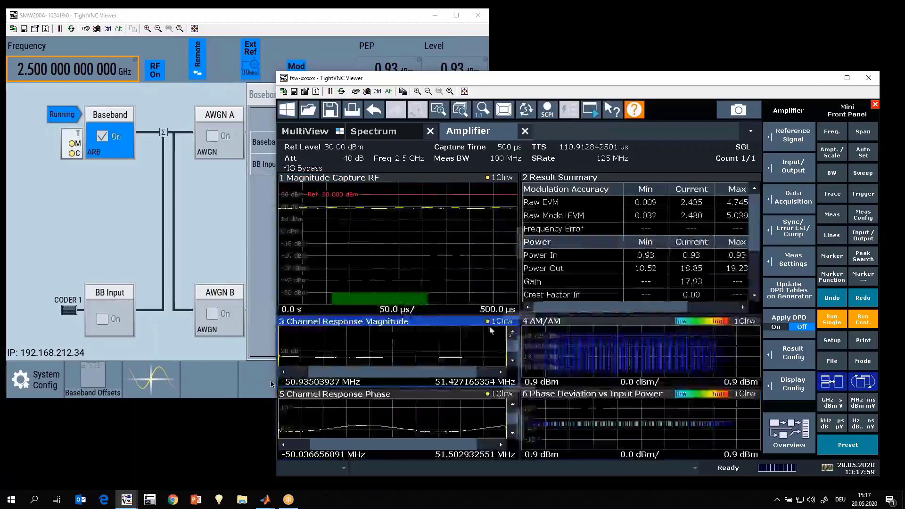
double_click(600, 349)
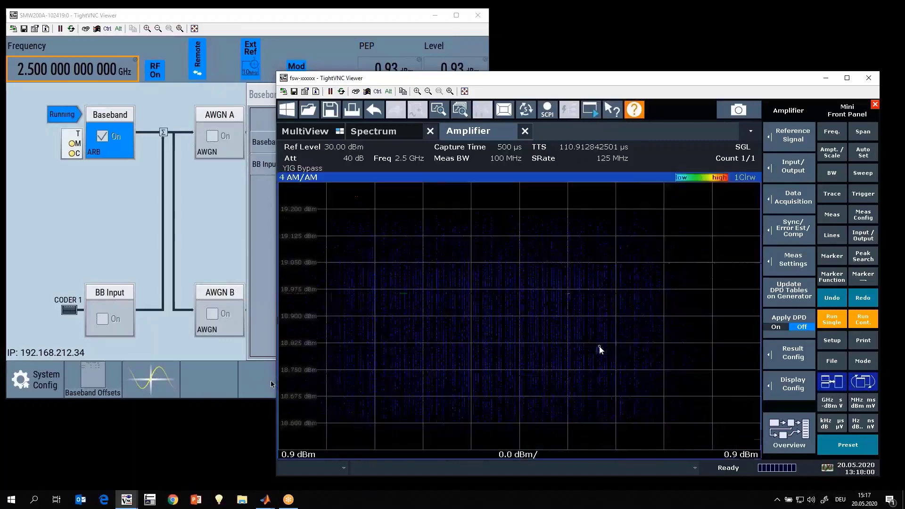
double_click(562, 310)
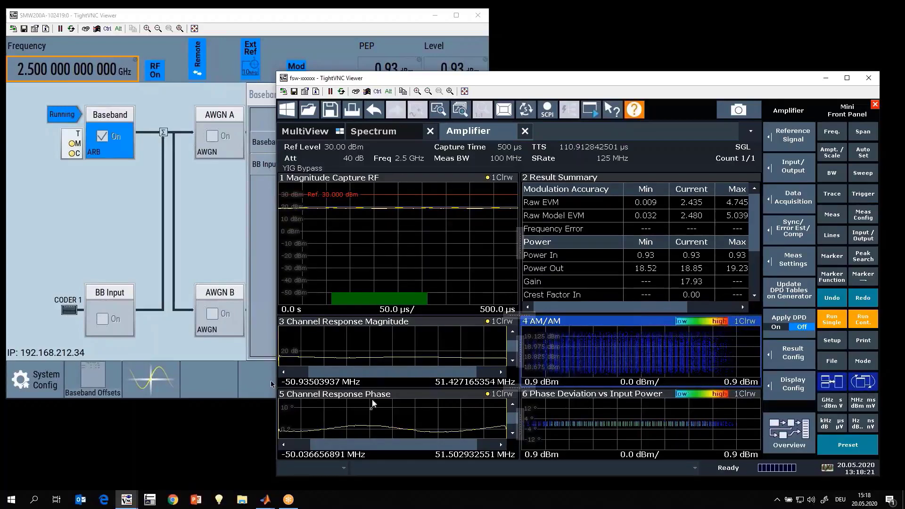
double_click(370, 353)
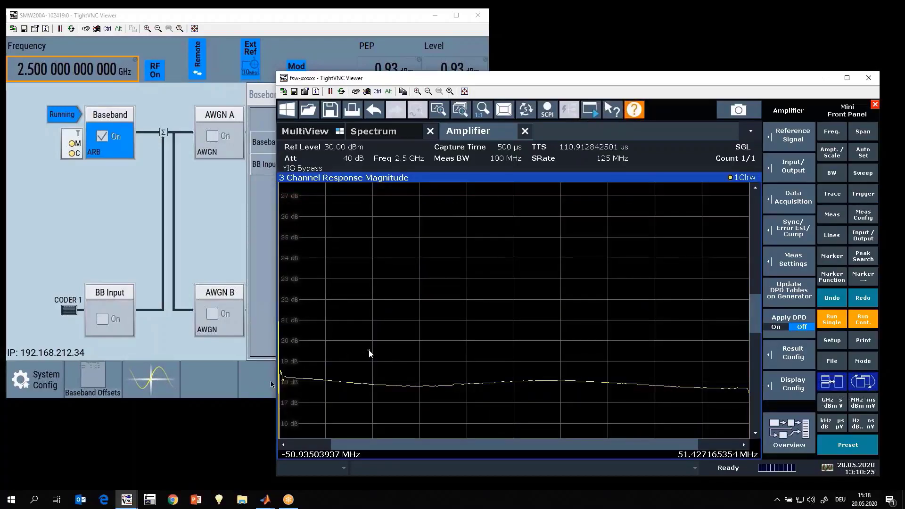
- Train an equalizer filter of 100 samples on the current I/Q data and apply it to the amplifier measurement
double_click(369, 353)
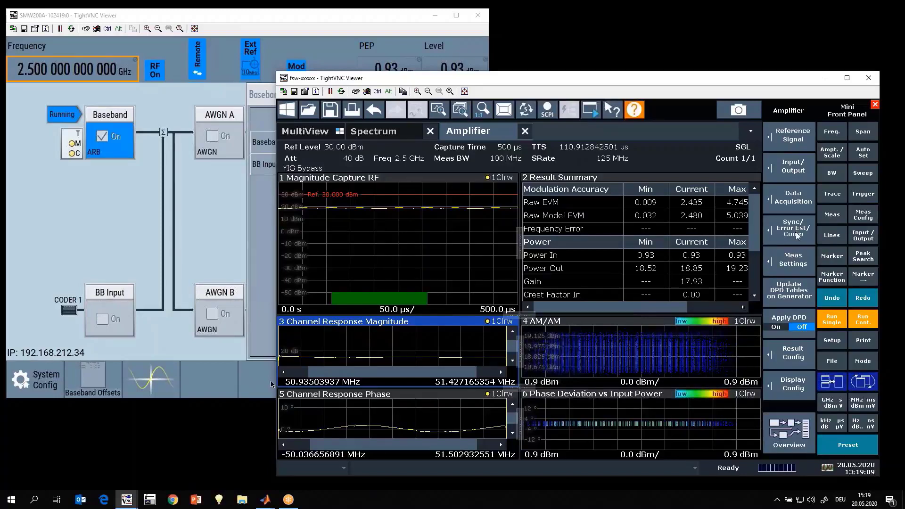
click(796, 232)
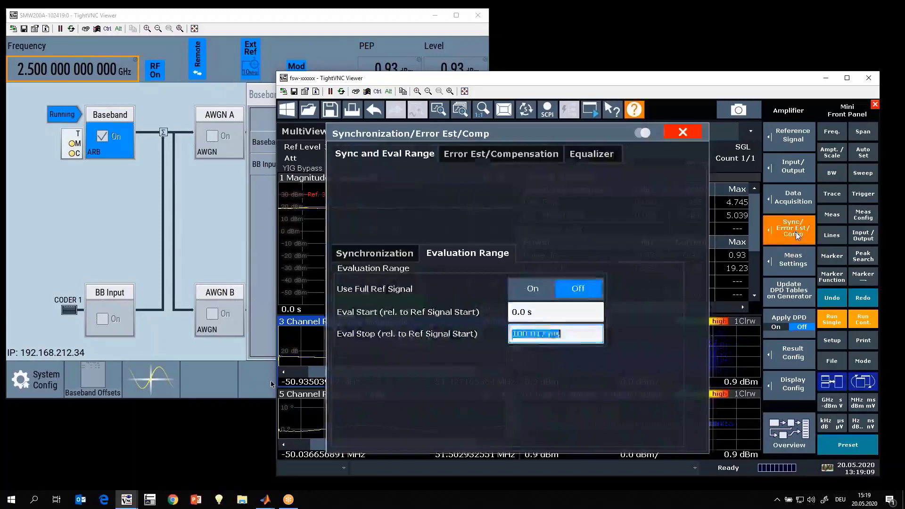
click(593, 154)
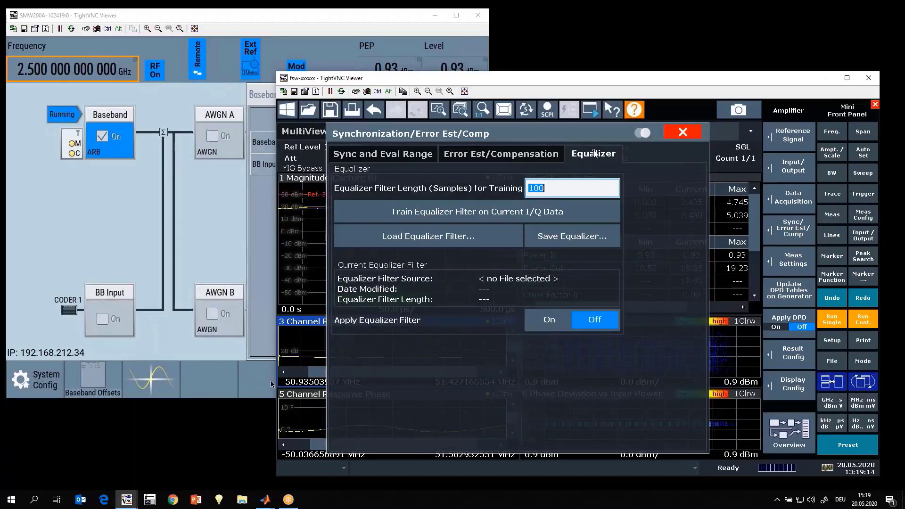
click(466, 211)
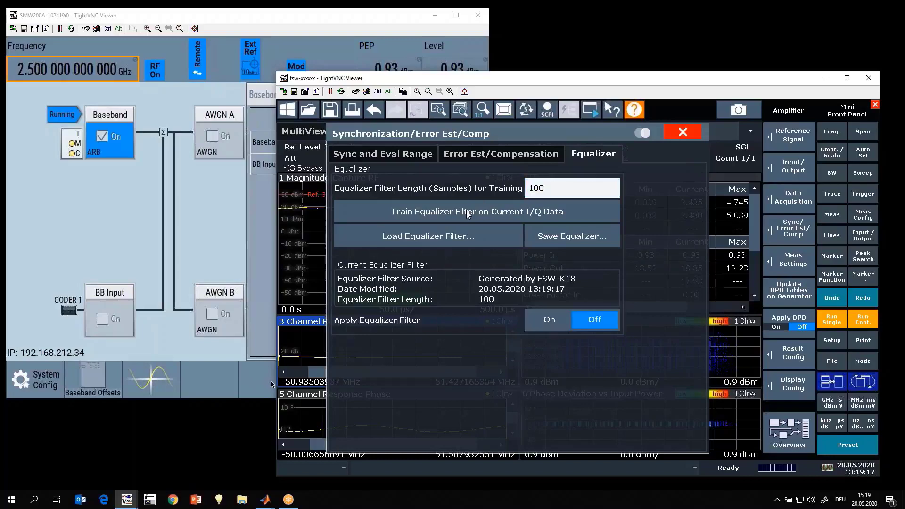
click(549, 320)
click(682, 134)
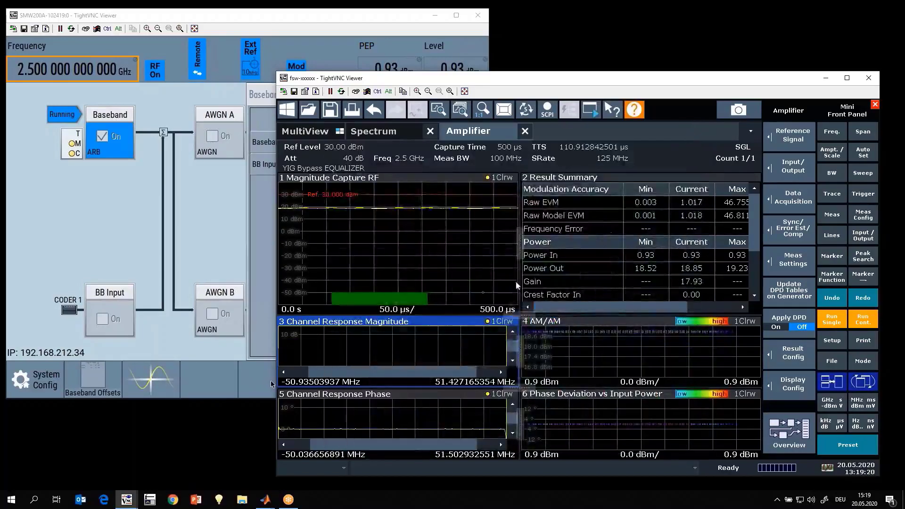
- Examine the equalized Channel Response Magnitude and Channel Response Phase traces at full size, shifting the magnitude scale to bring its trace into view
double_click(435, 344)
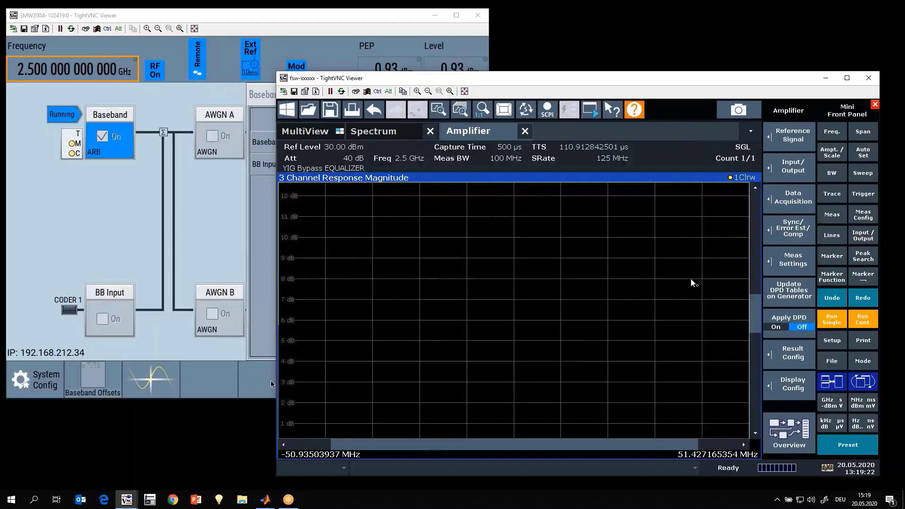
drag(753, 313, 767, 283)
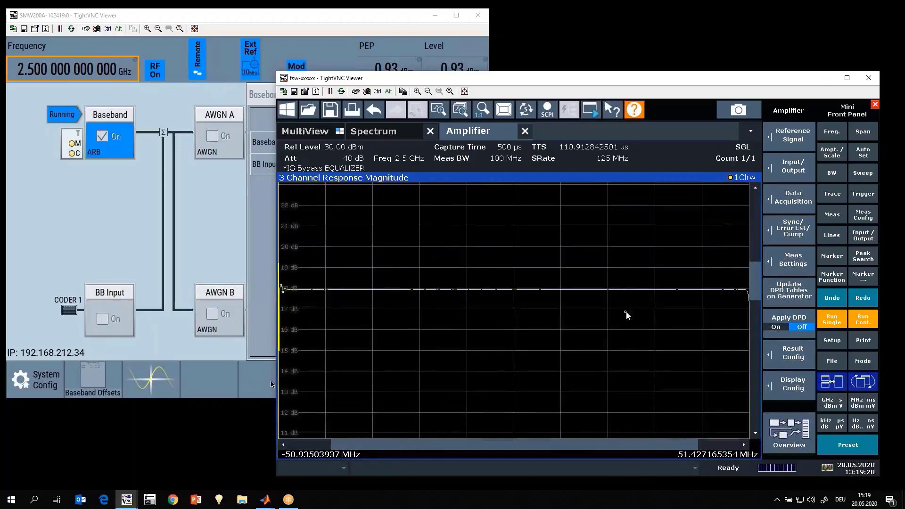
double_click(611, 323)
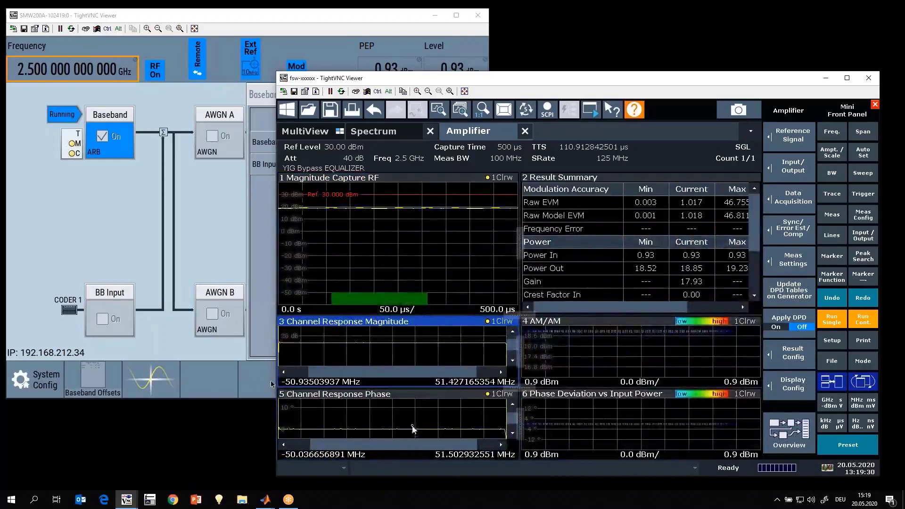
double_click(437, 417)
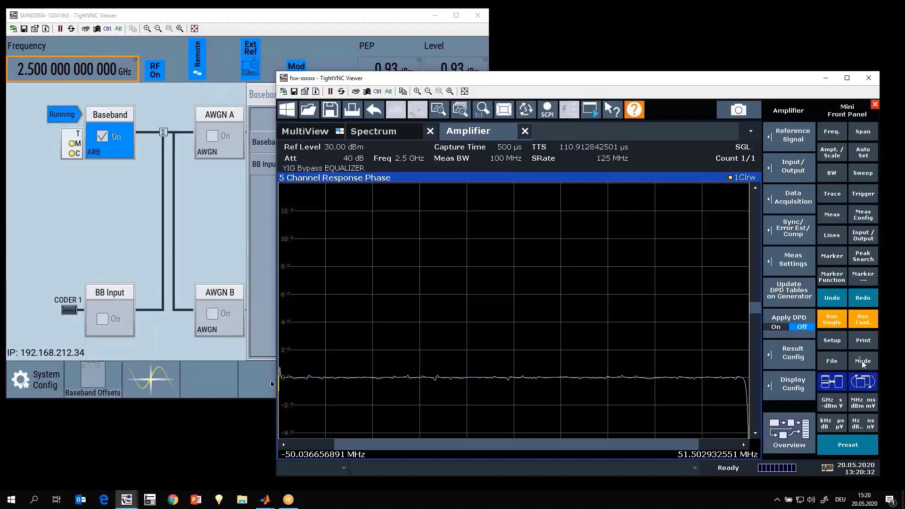
- Review the analyzer's User Defined Frequency Response Correction settings without changing them and return to the multi-result layout
click(841, 348)
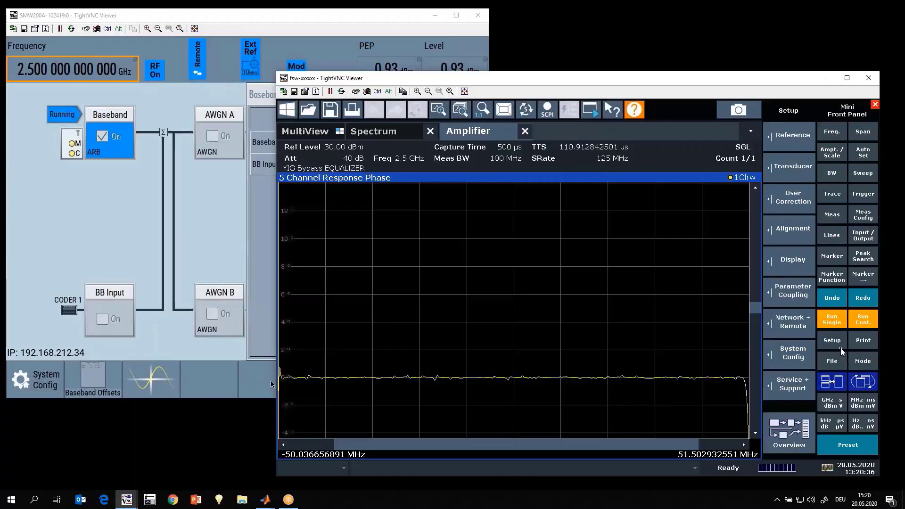
click(792, 198)
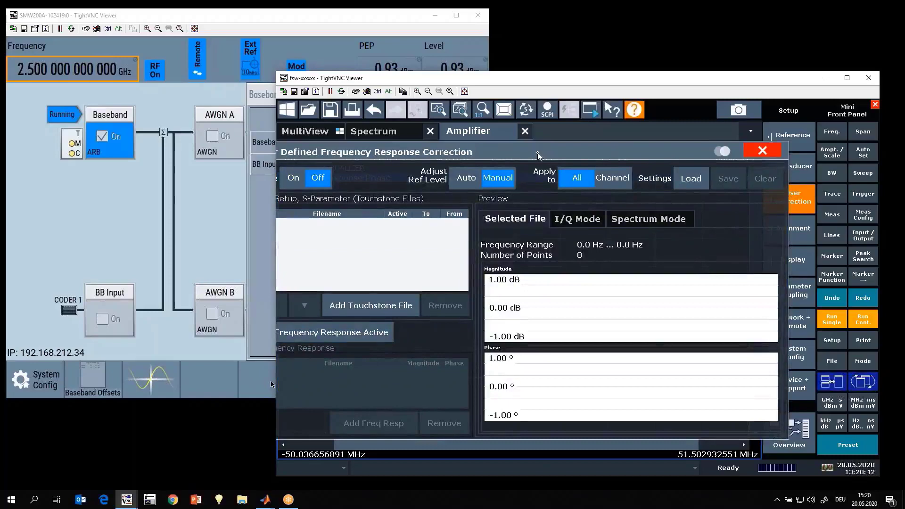
drag(540, 157, 575, 144)
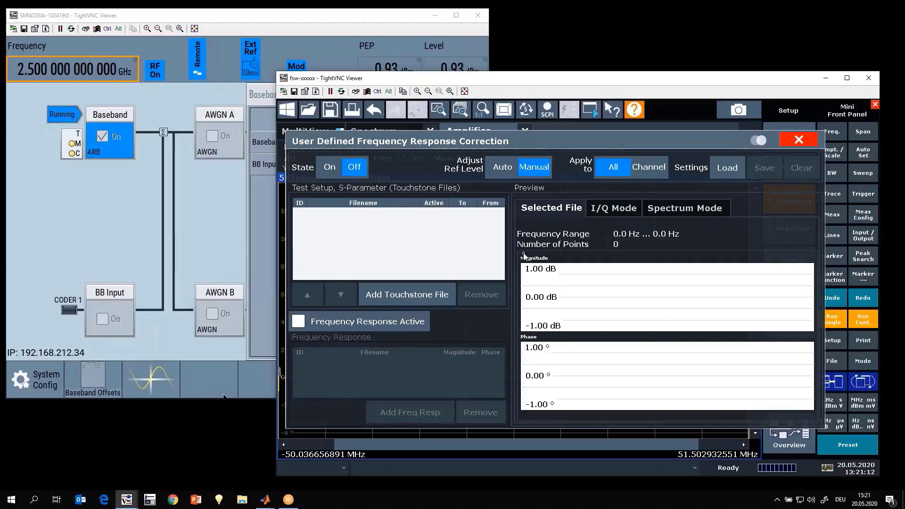
click(797, 140)
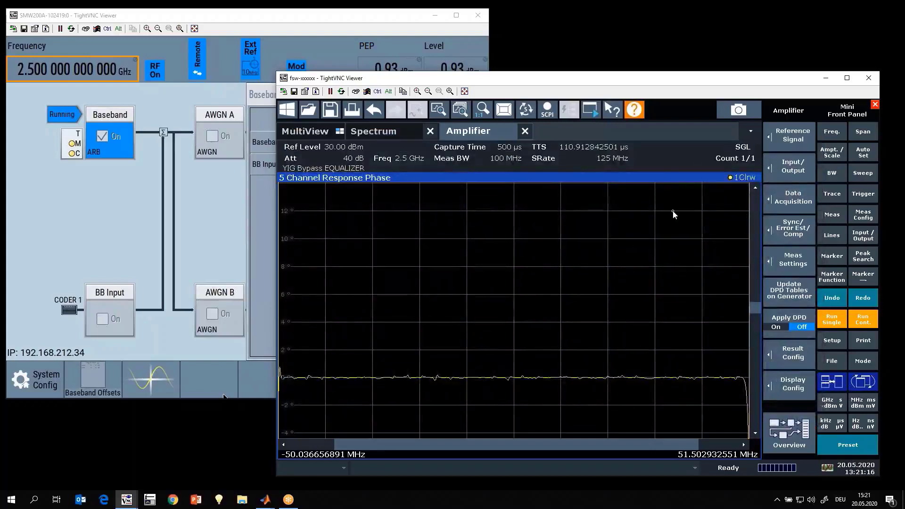
double_click(673, 215)
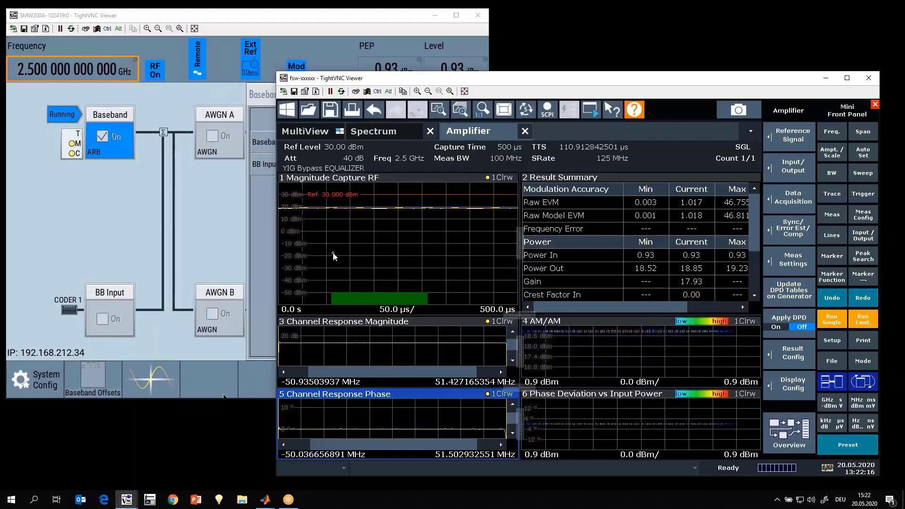
- Switch to the SMW200A signal generator and load the QPSK_GRAY_0_1_PRBS11_100MSym waveform into the baseband ARB
click(198, 60)
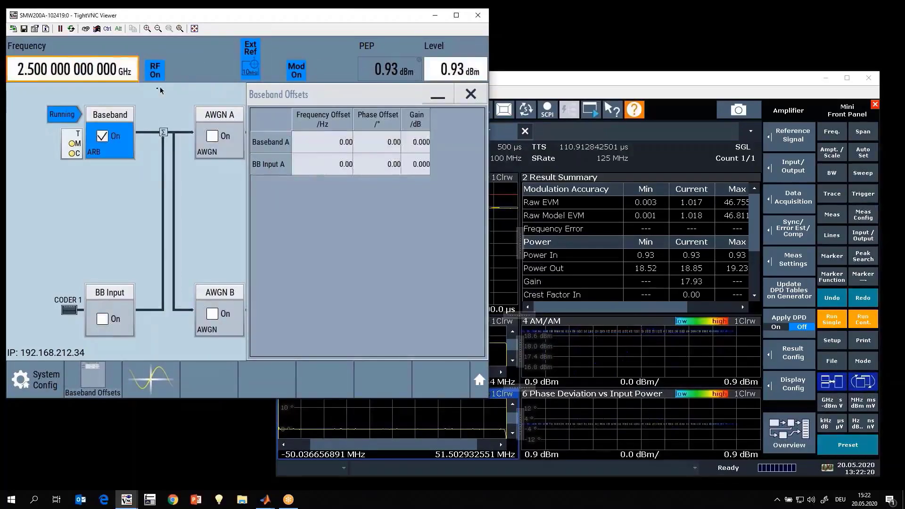
click(113, 119)
click(113, 119)
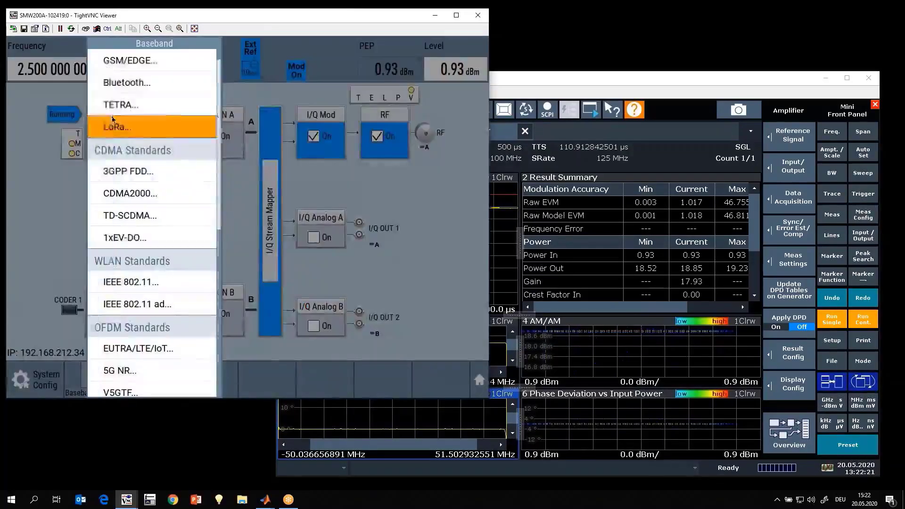
scroll(150, 260, down, 5)
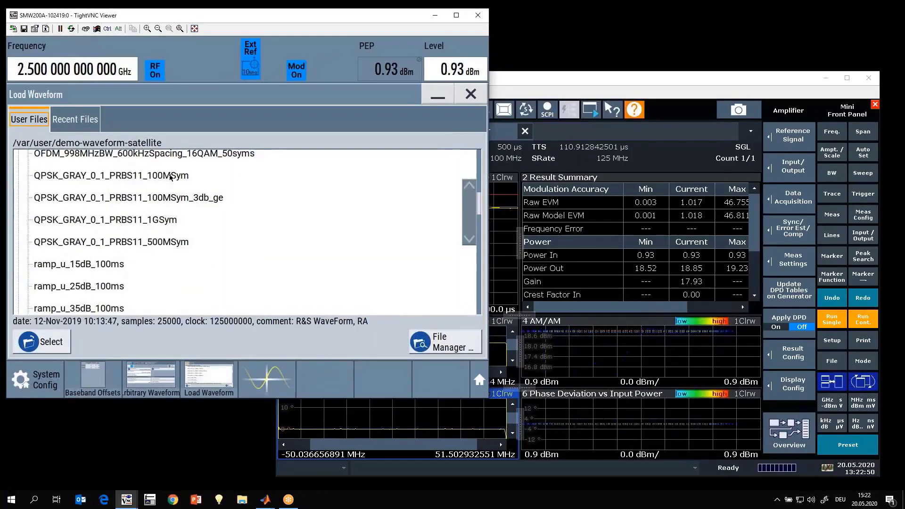
double_click(171, 177)
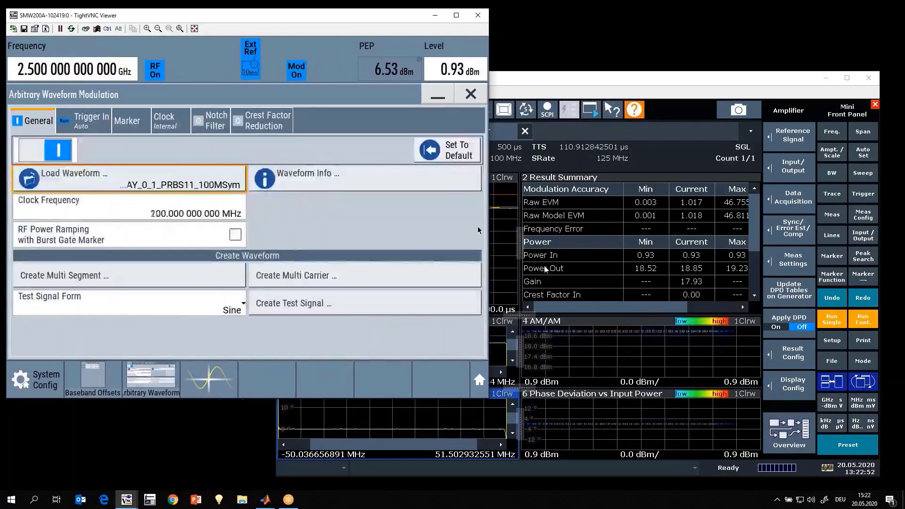
- Return to the FSW analyzer, start continuous measurement and load the generator's current waveform as the reference signal
click(732, 246)
click(863, 319)
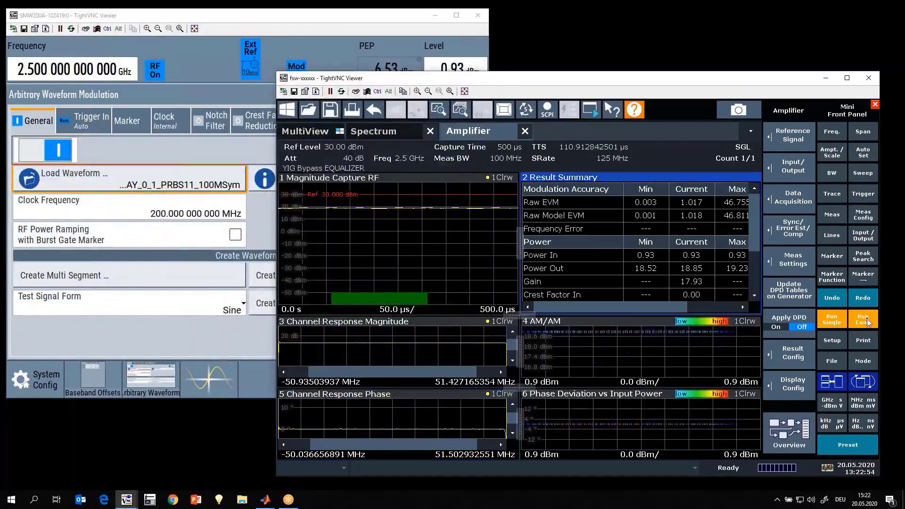
click(789, 135)
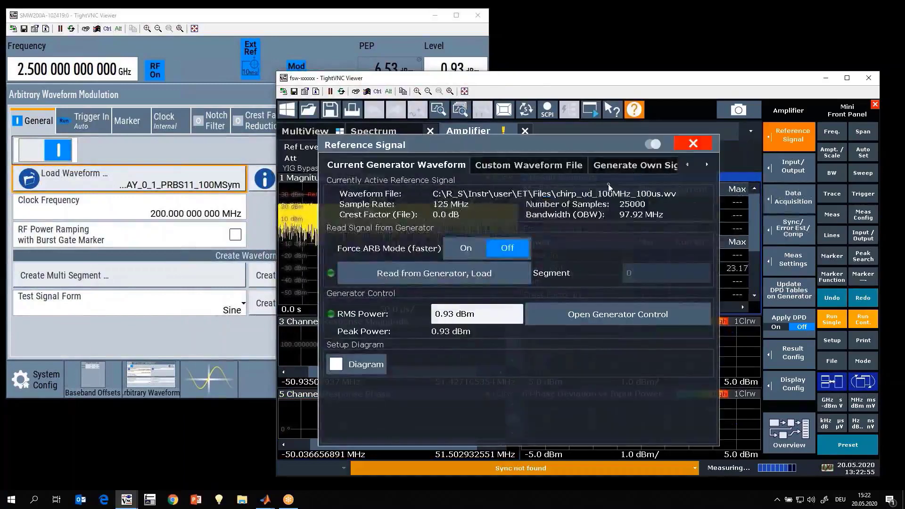
click(505, 269)
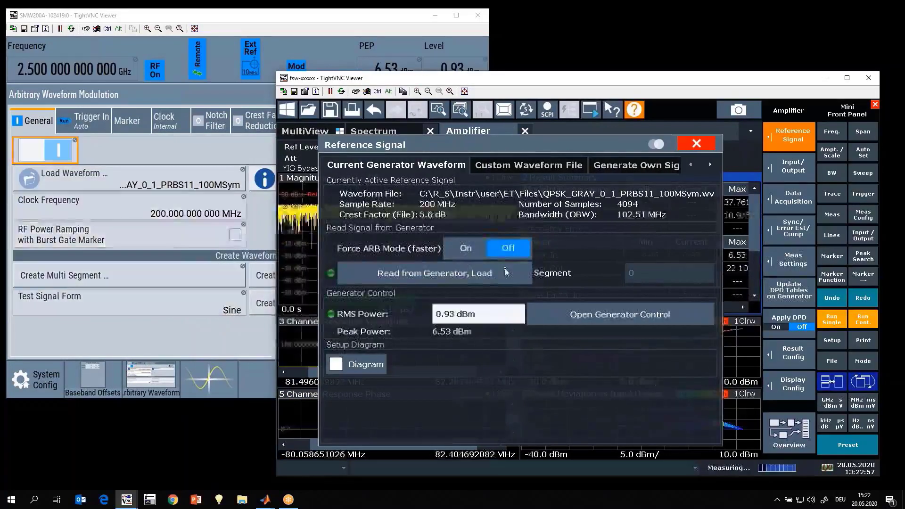
click(685, 143)
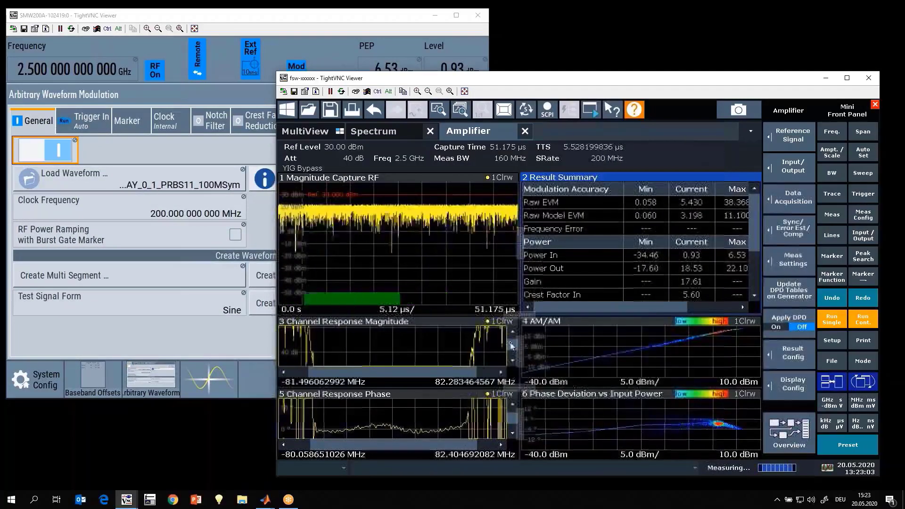
- Shift the Channel Response Magnitude scale to show its trace and inspect the magnitude and phase responses for the QPSK signal
drag(513, 350, 513, 351)
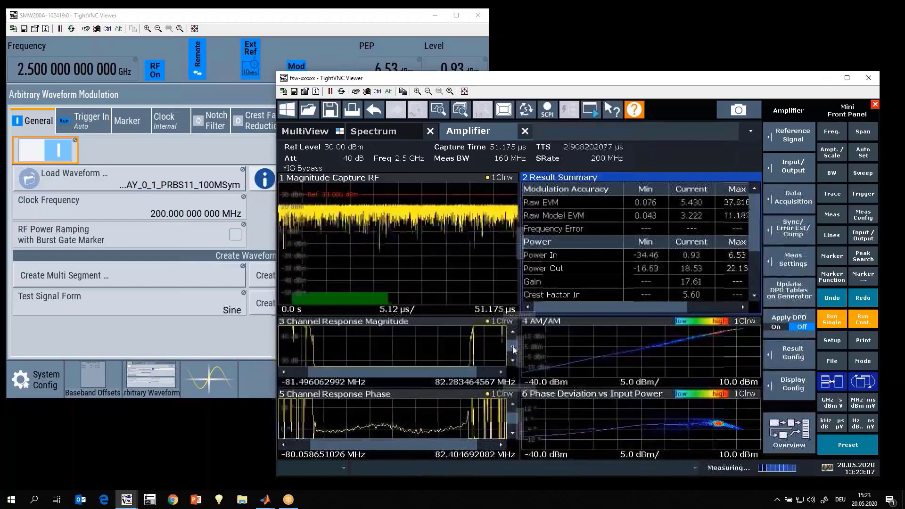
click(476, 351)
double_click(476, 351)
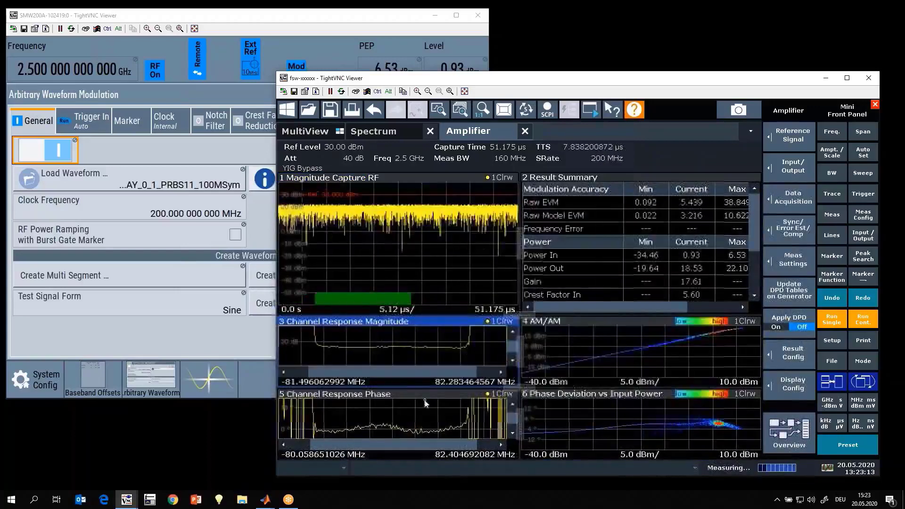
double_click(425, 413)
double_click(426, 414)
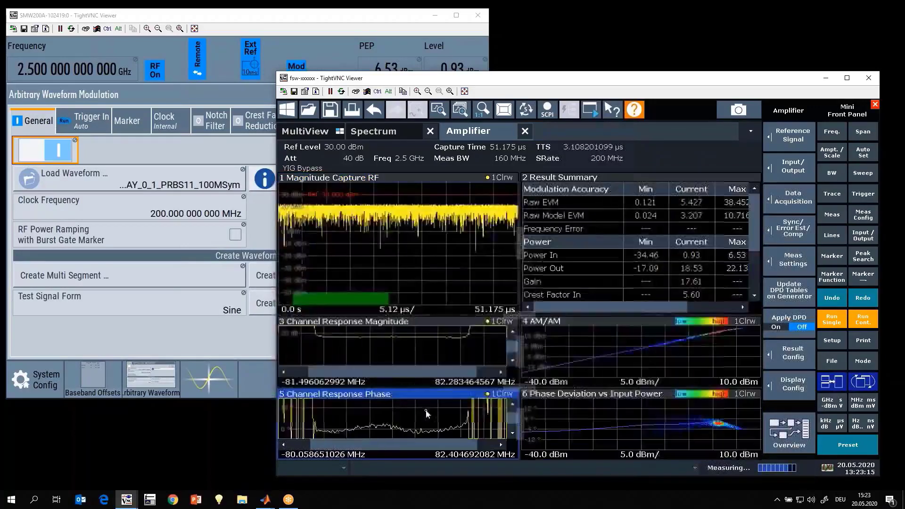
- Examine AM/AM and Phase Deviation vs Input Power at full size, return to the multi-result layout and capture a single measurement
click(673, 358)
double_click(673, 358)
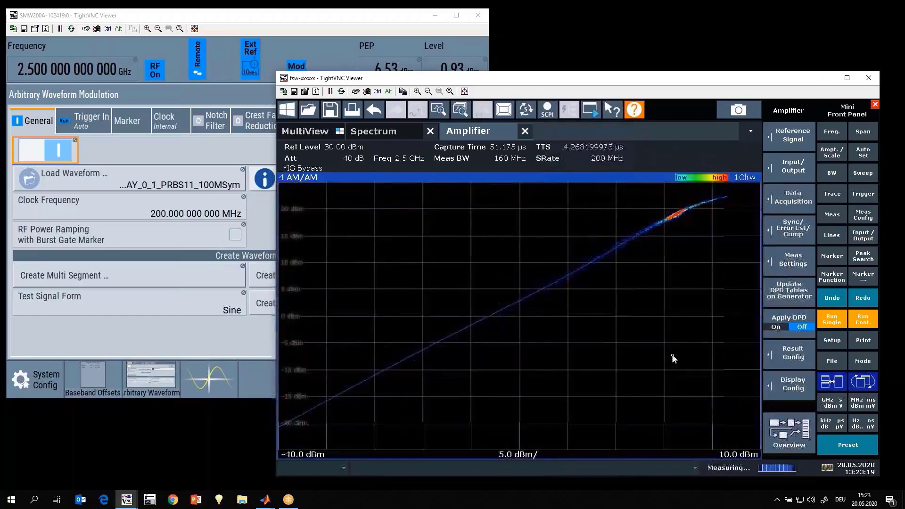
double_click(673, 359)
double_click(667, 424)
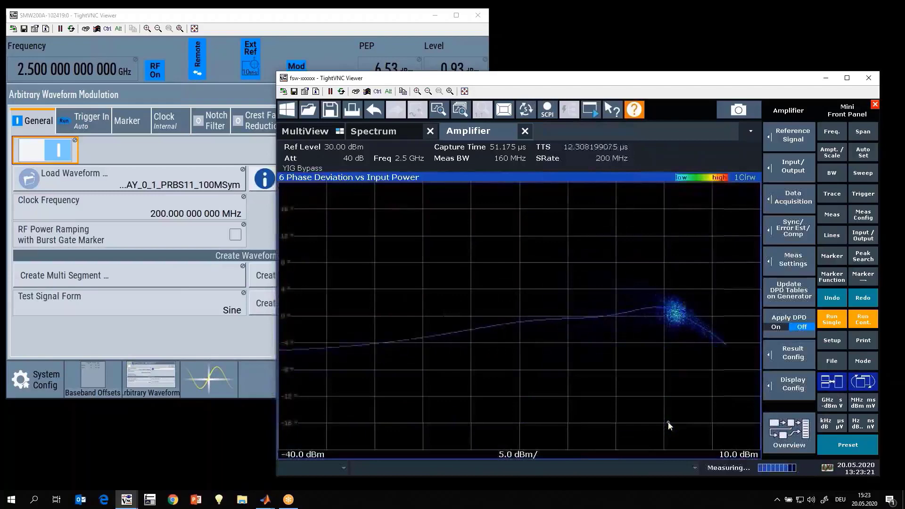
double_click(670, 425)
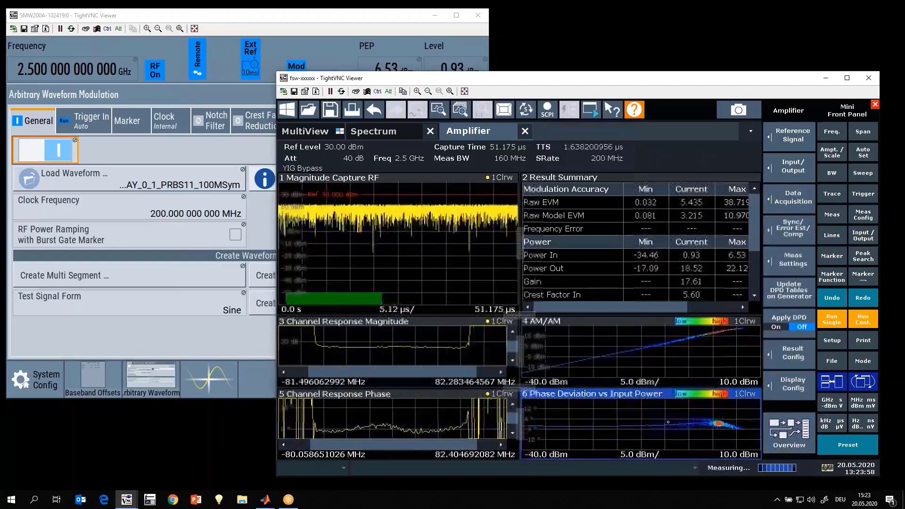
click(833, 324)
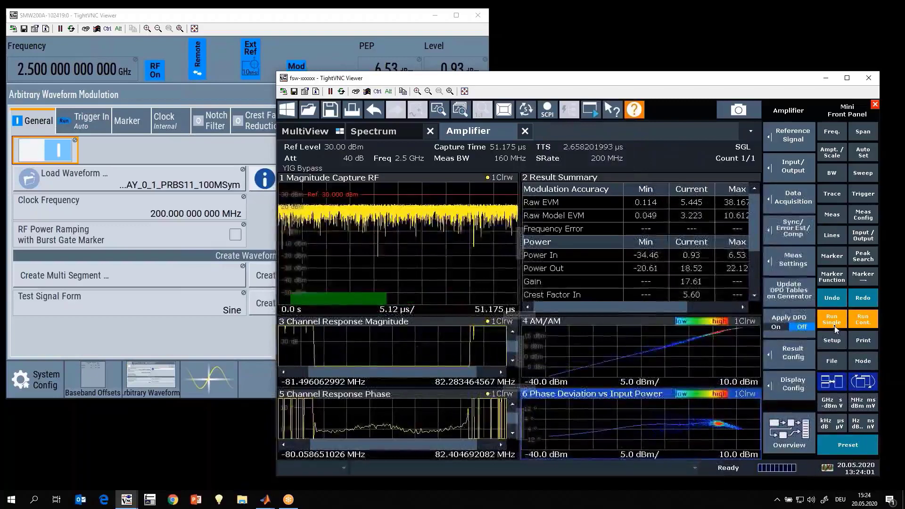